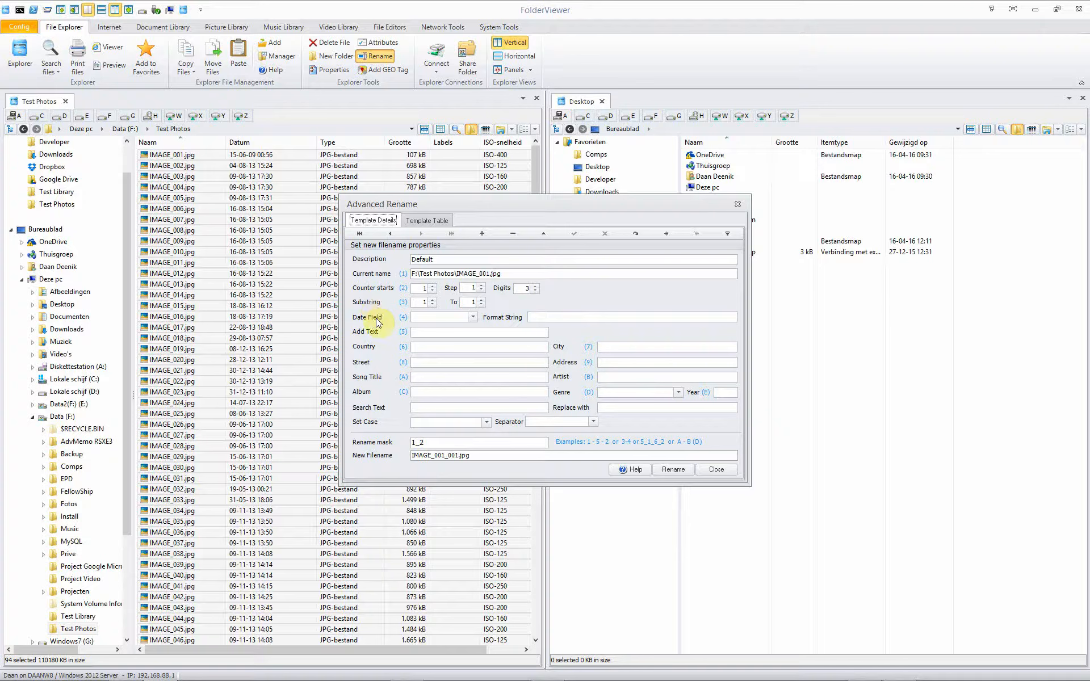
# Try the Capitalize each word case option while browsing the date field and separator lists, then clear the case setting.
pyautogui.click(472, 317)
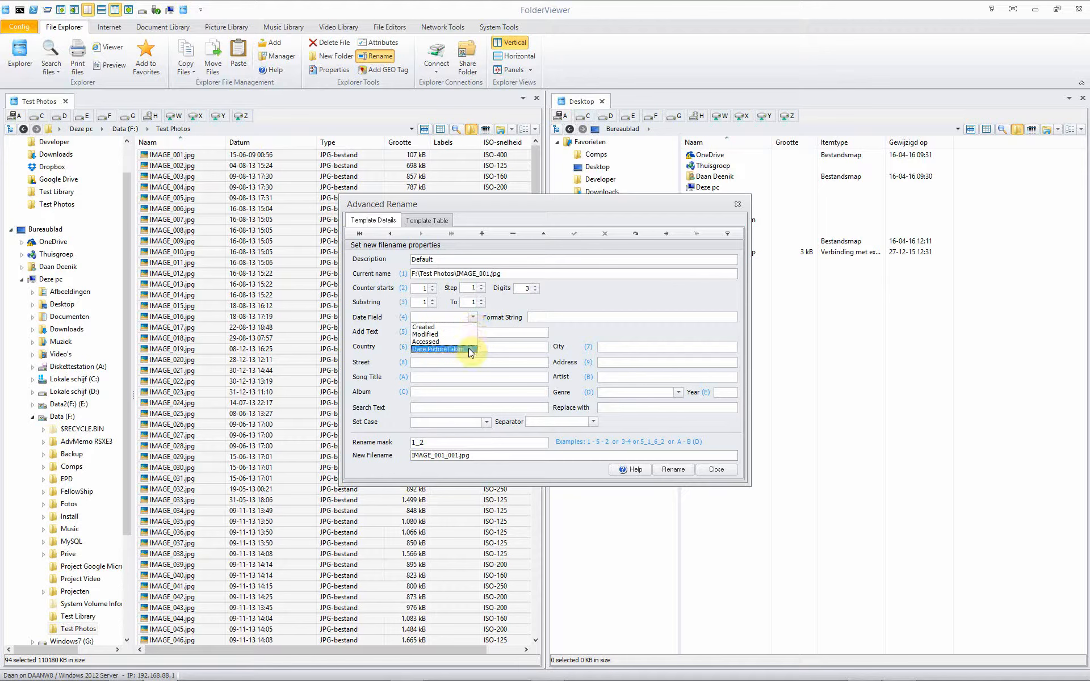
pyautogui.click(538, 317)
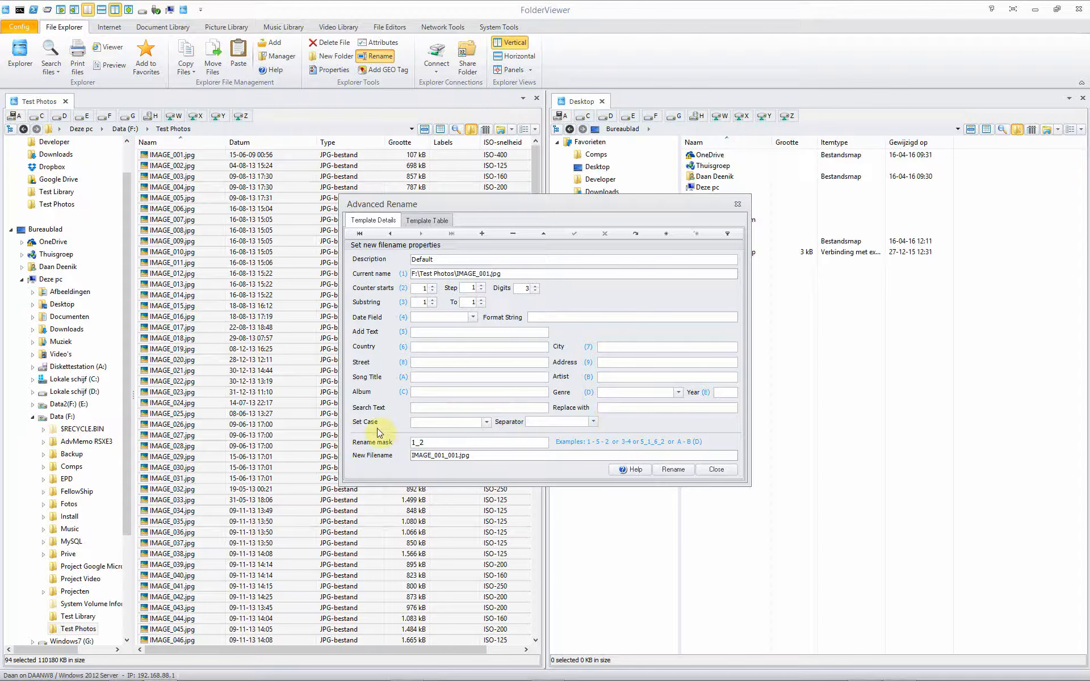
pyautogui.click(487, 423)
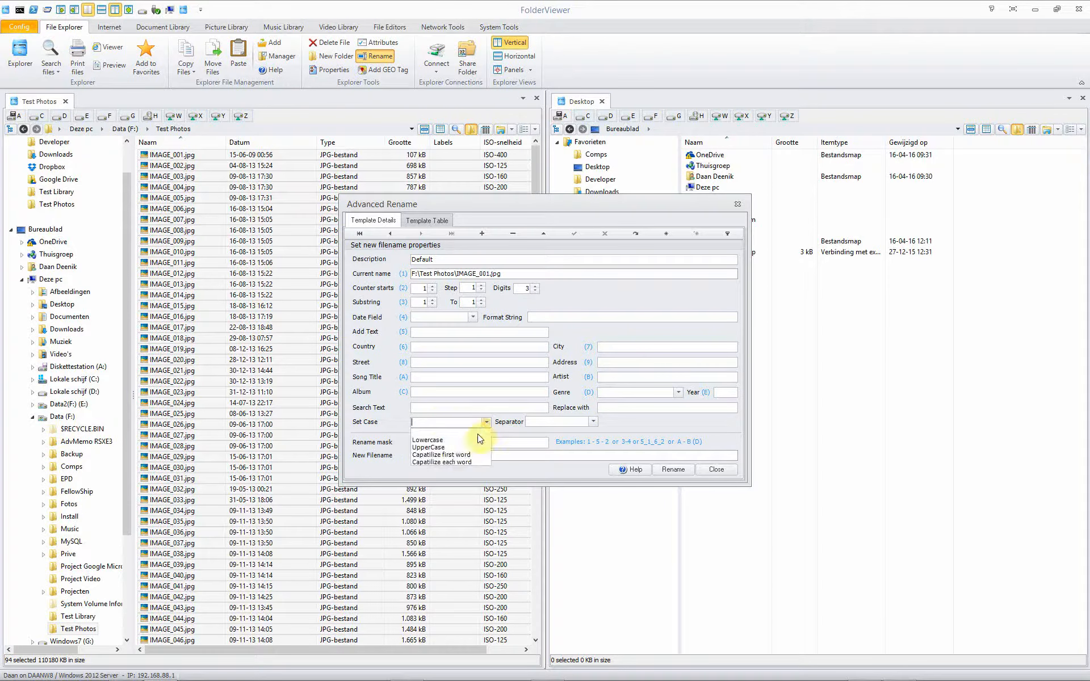
pyautogui.click(473, 462)
pyautogui.click(593, 421)
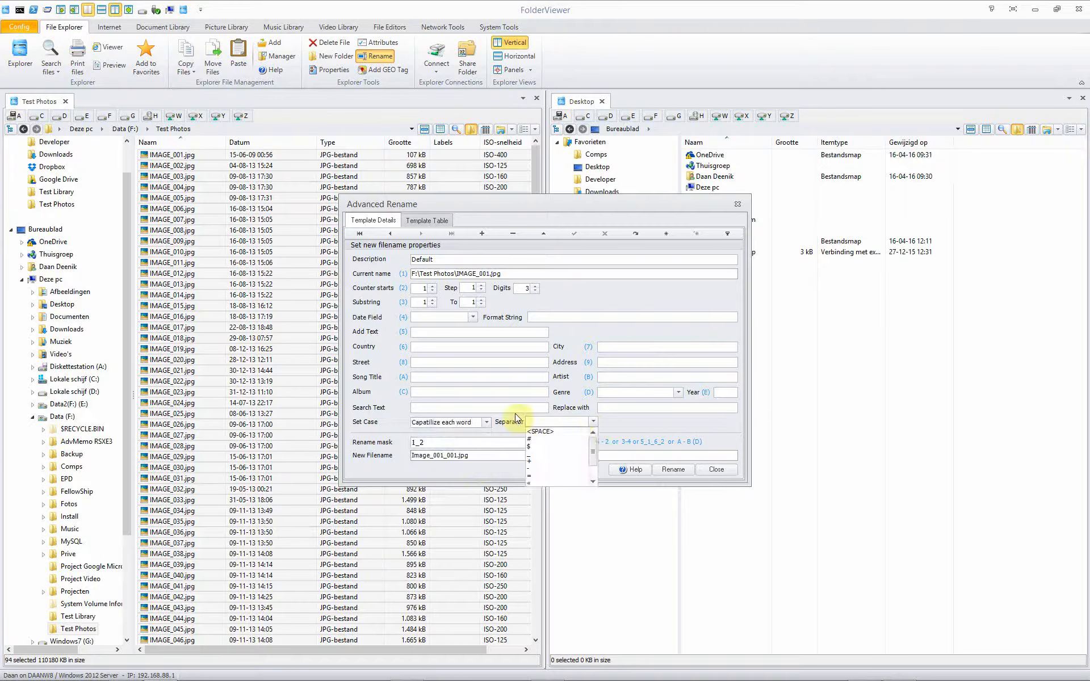
pyautogui.click(471, 422)
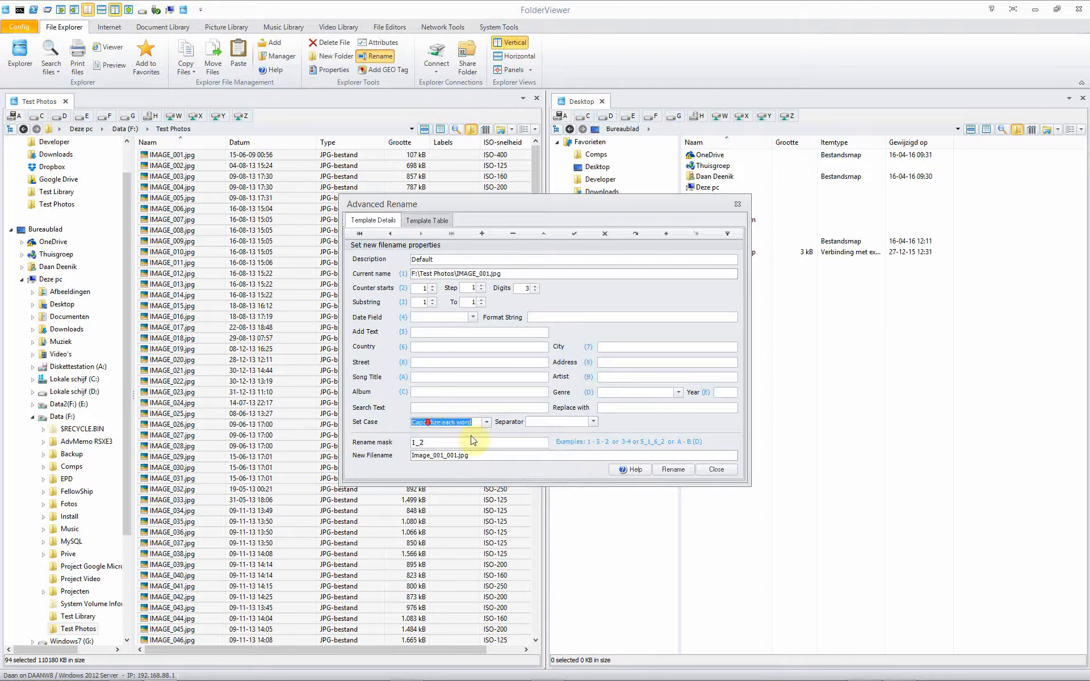
pyautogui.click(486, 423)
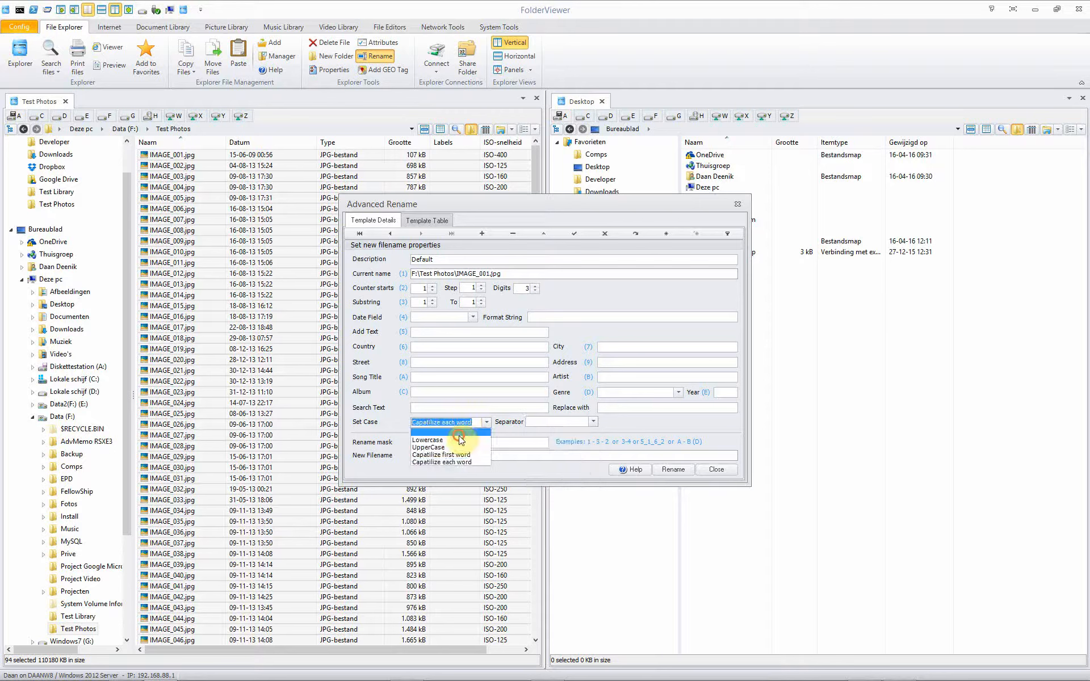
pyautogui.click(437, 432)
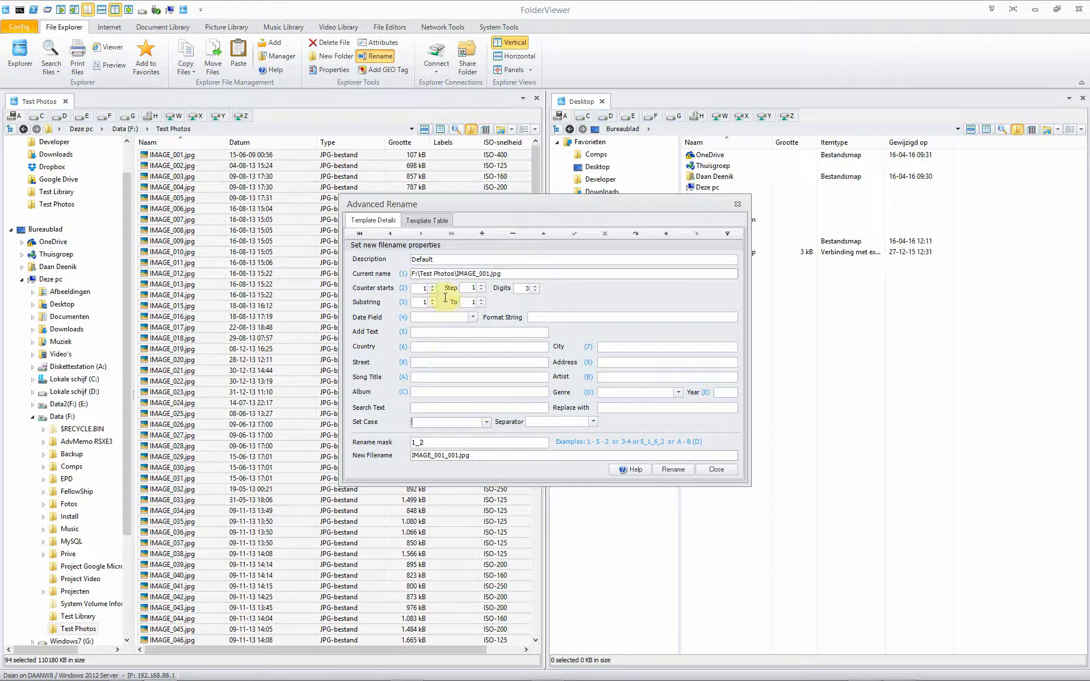
# Add a new rename template with the description "Date City Street counter".
pyautogui.click(482, 233)
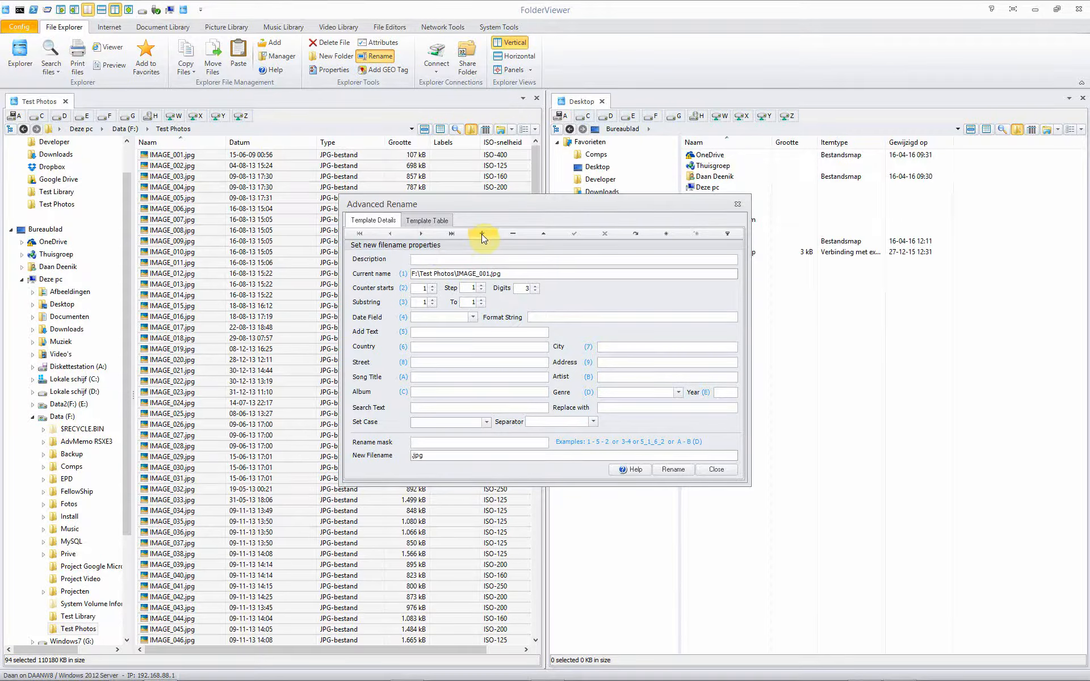
pyautogui.click(424, 258)
pyautogui.write('Date City Street counter')
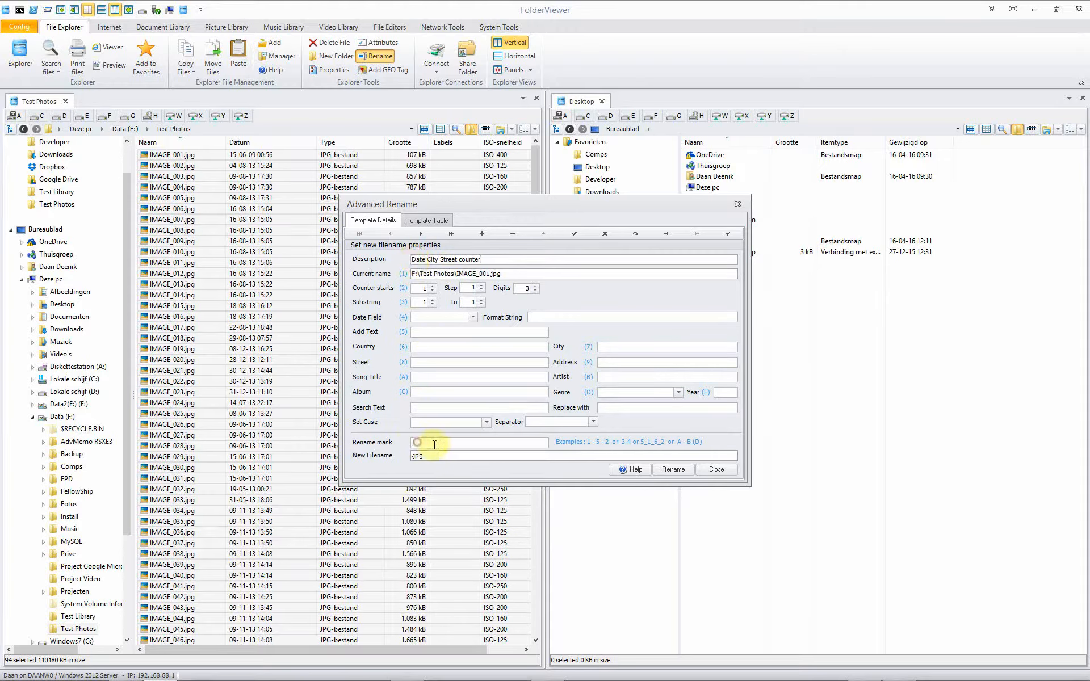
# Set the rename mask to 4 and choose Date PictureTaken as the date field.
pyautogui.write('4')
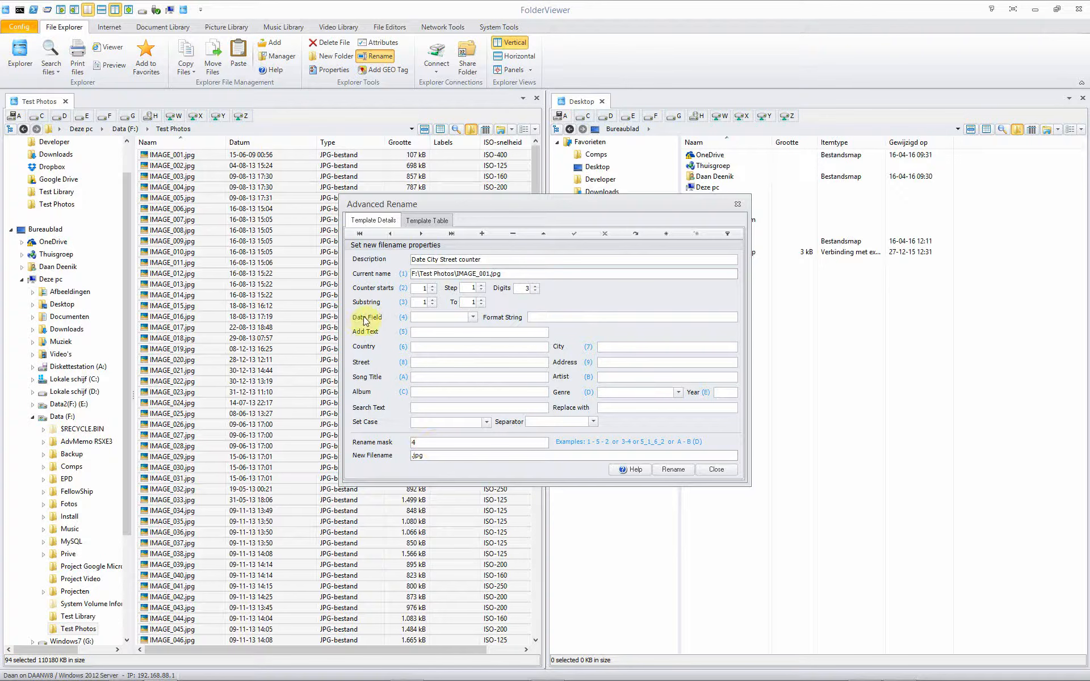
pyautogui.click(471, 318)
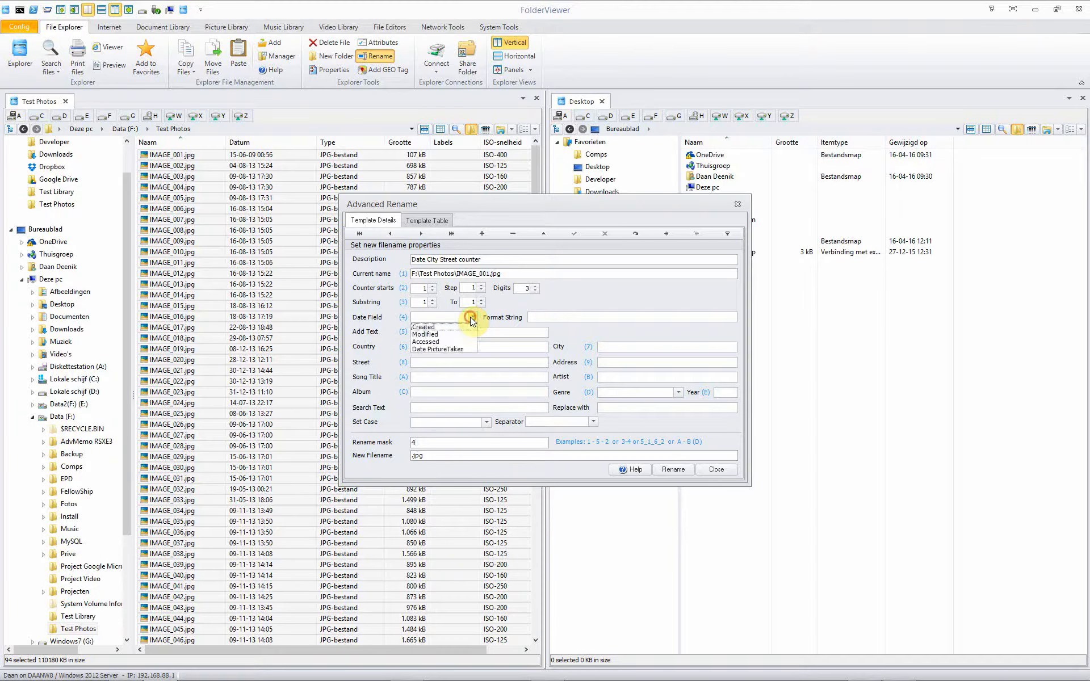
pyautogui.click(462, 350)
pyautogui.click(534, 316)
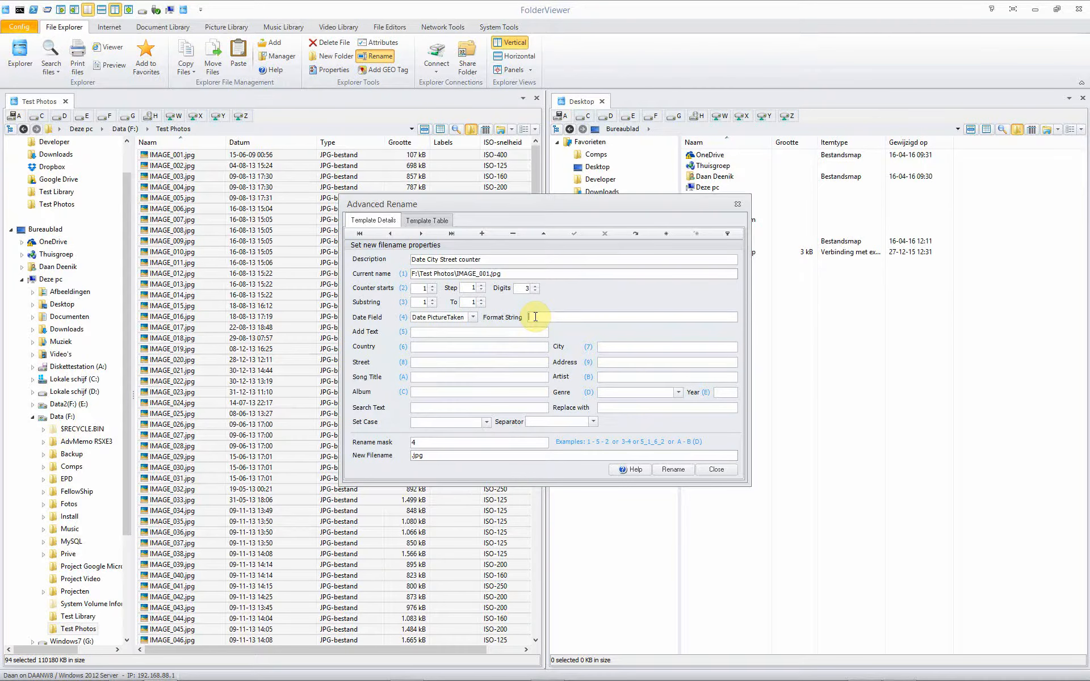
# Set the date format string to YYYY MMMM DDDD.
pyautogui.write('WEBGMAPS.')
pyautogui.press('BackSpace')
pyautogui.press('BackSpace')
pyautogui.press('BackSpace')
pyautogui.press('BackSpace')
pyautogui.press('BackSpace')
pyautogui.press('BackSpace')
pyautogui.press('BackSpace')
pyautogui.press('BackSpace')
pyautogui.press('BackSpace')
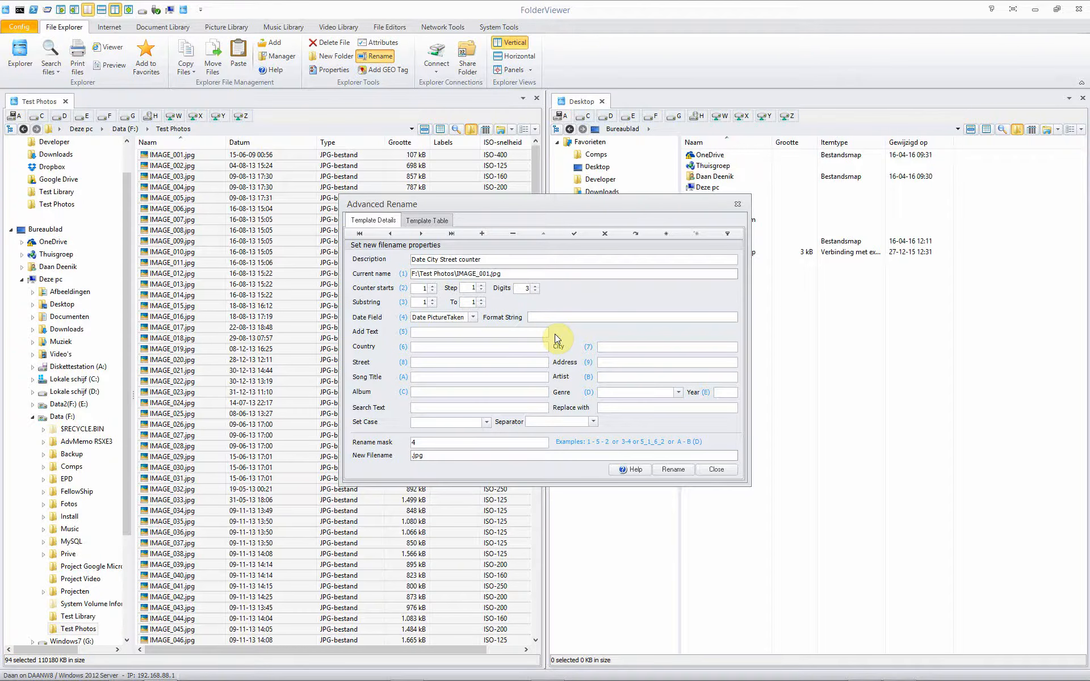
pyautogui.write('YYY MMMM')
pyautogui.write('DDDD')
# Add the city and street fields to the rename mask so it reads 4 7 8.
pyautogui.click(433, 444)
pyautogui.write('7')
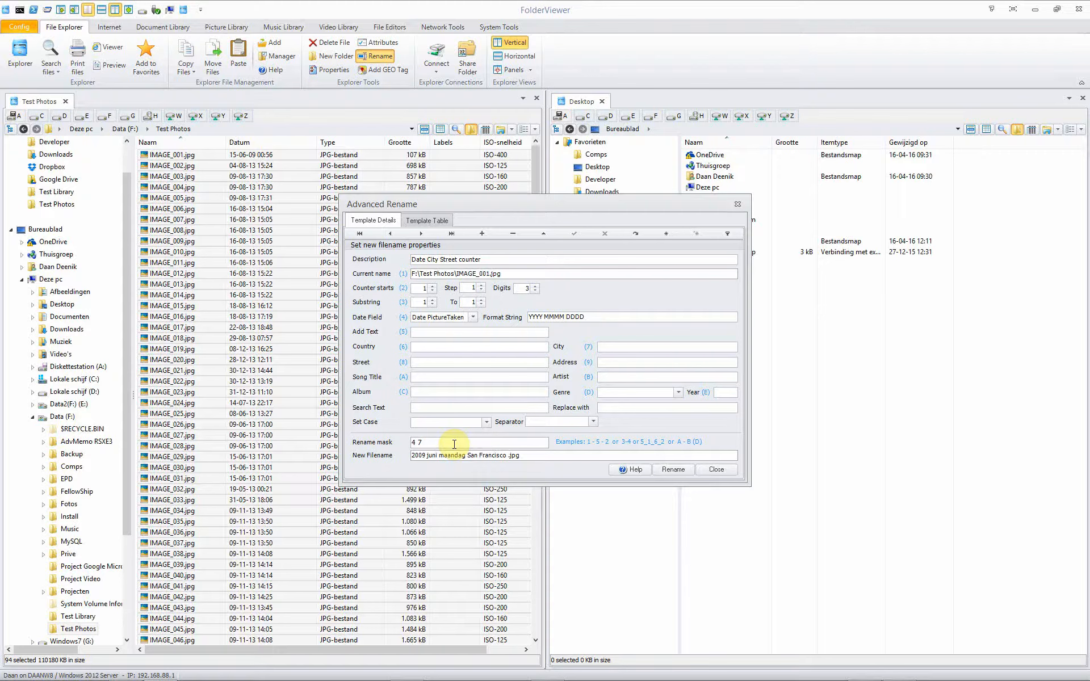
pyautogui.write('8')
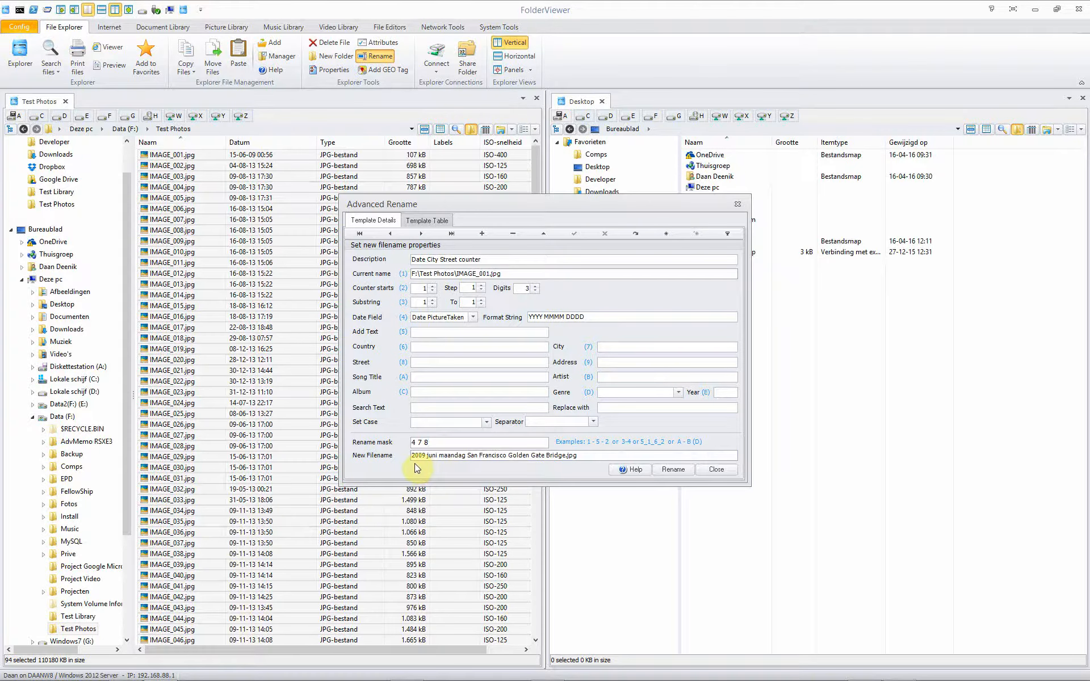
pyautogui.click(583, 455)
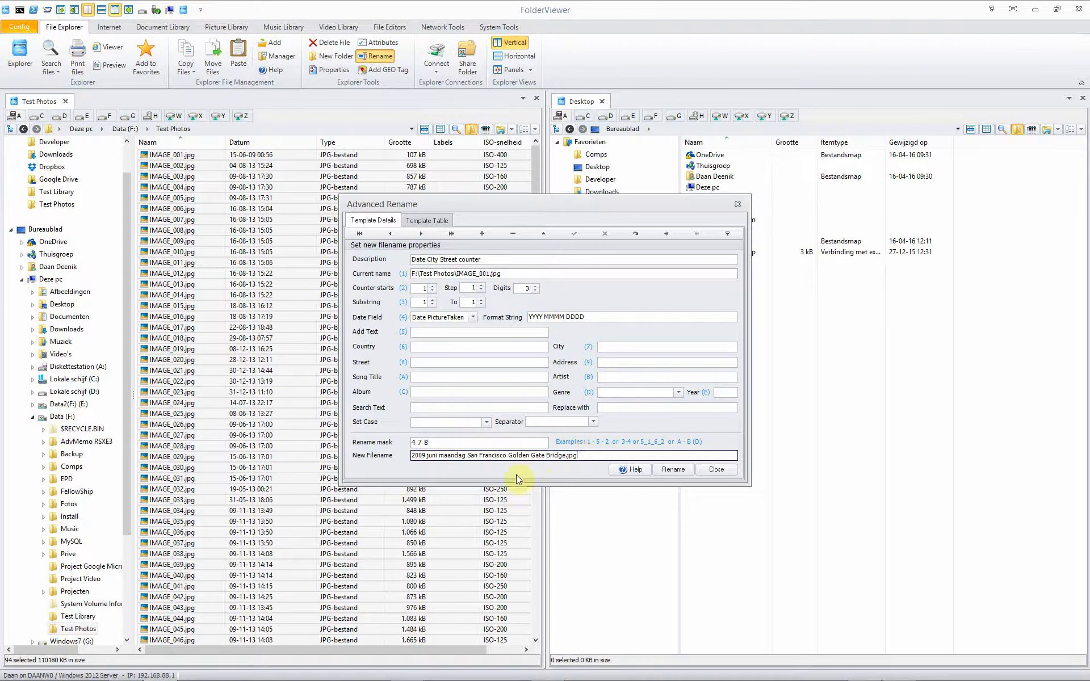
pyautogui.click(422, 443)
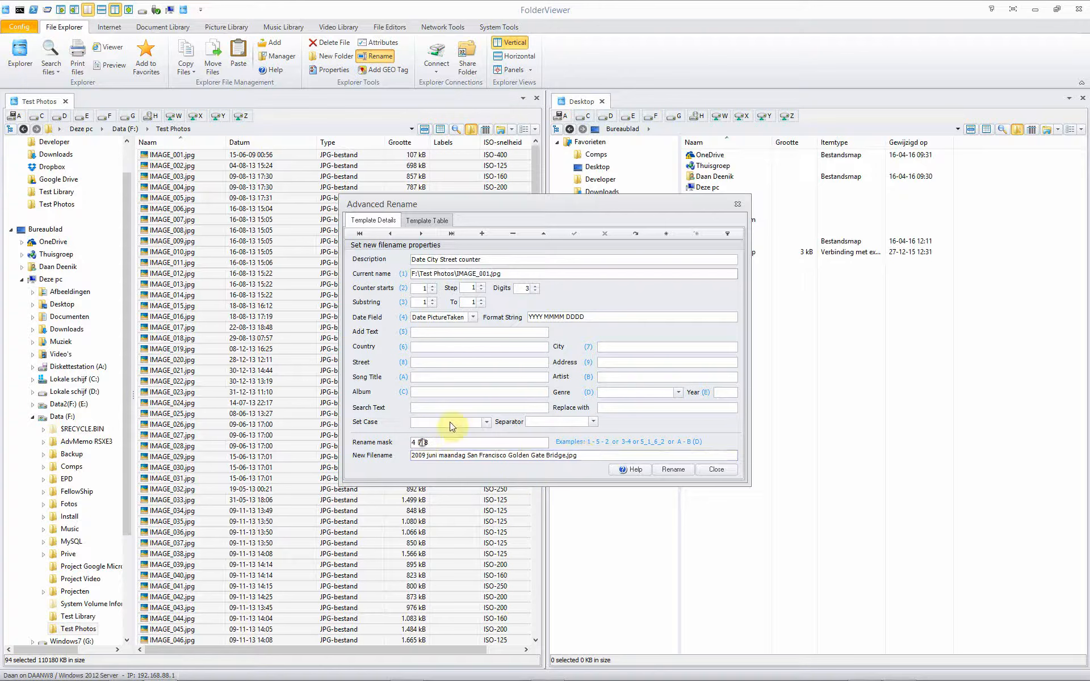
# Enter "on the" as added text and insert field 5 into the mask as 4 7 5 8.
pyautogui.click(431, 333)
pyautogui.write('on the')
pyautogui.click(424, 443)
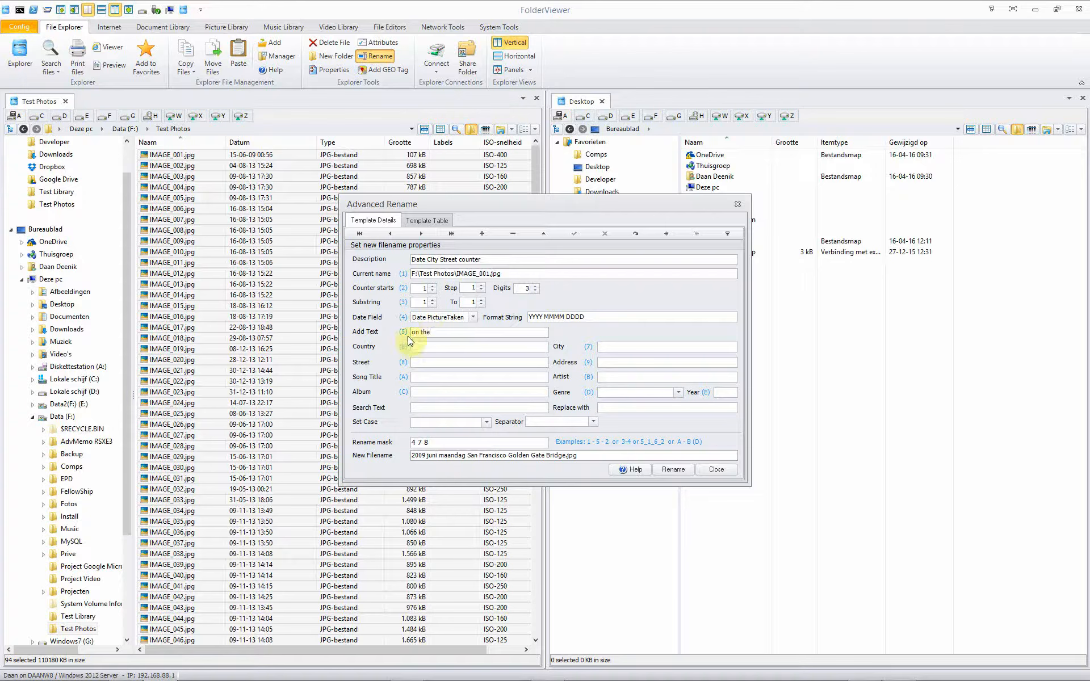
pyautogui.click(426, 442)
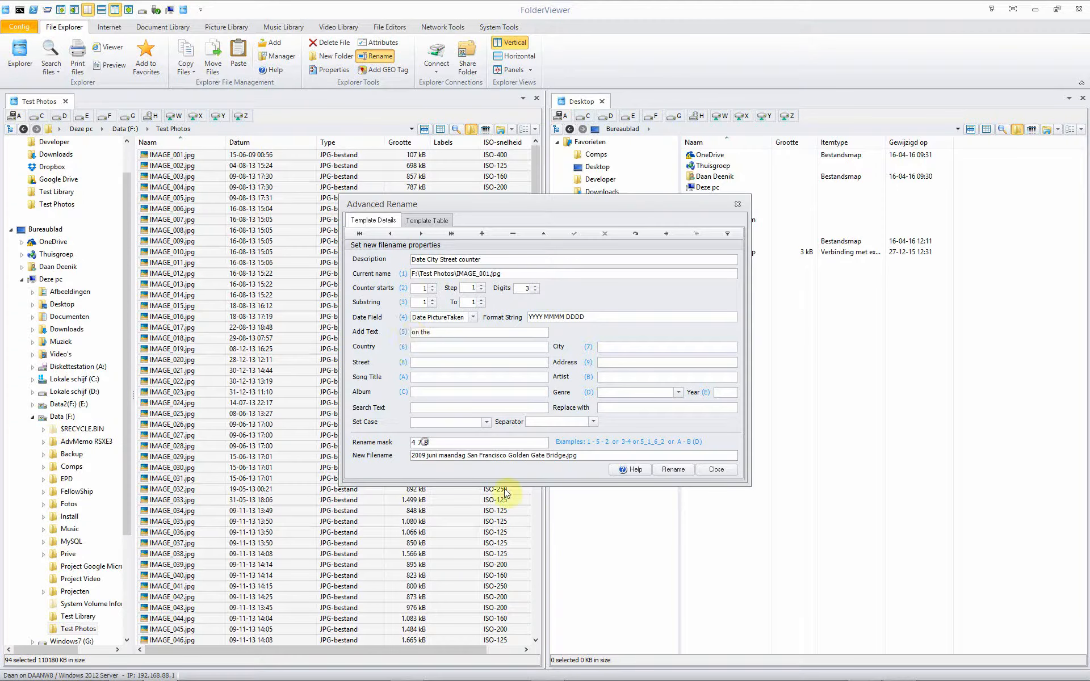
pyautogui.write('5')
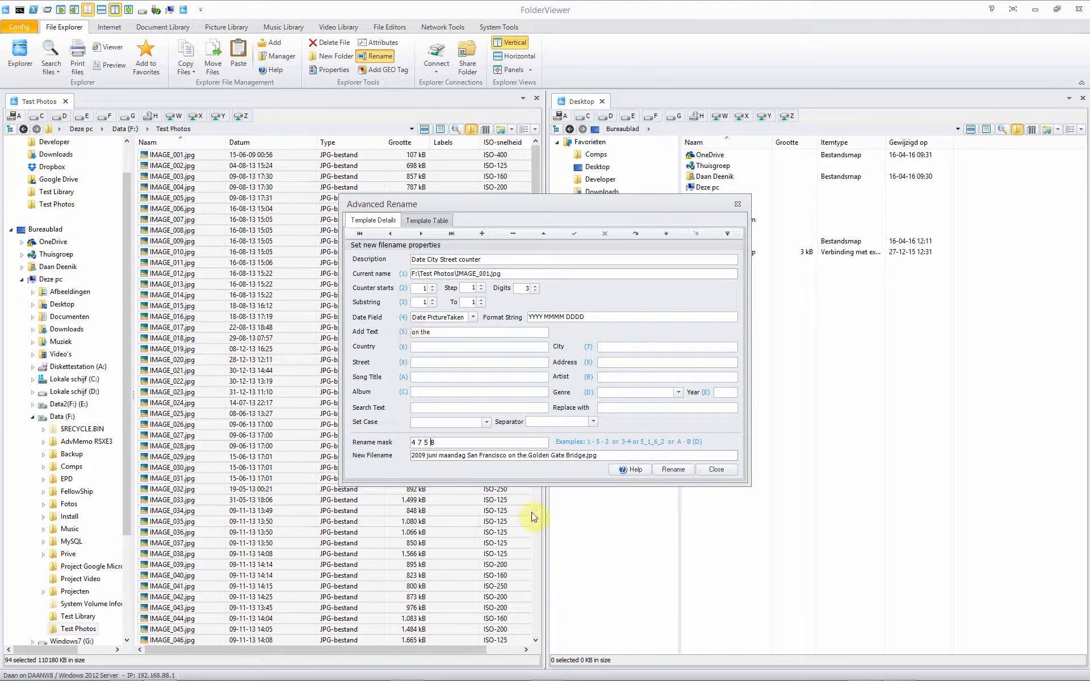
pyautogui.click(415, 457)
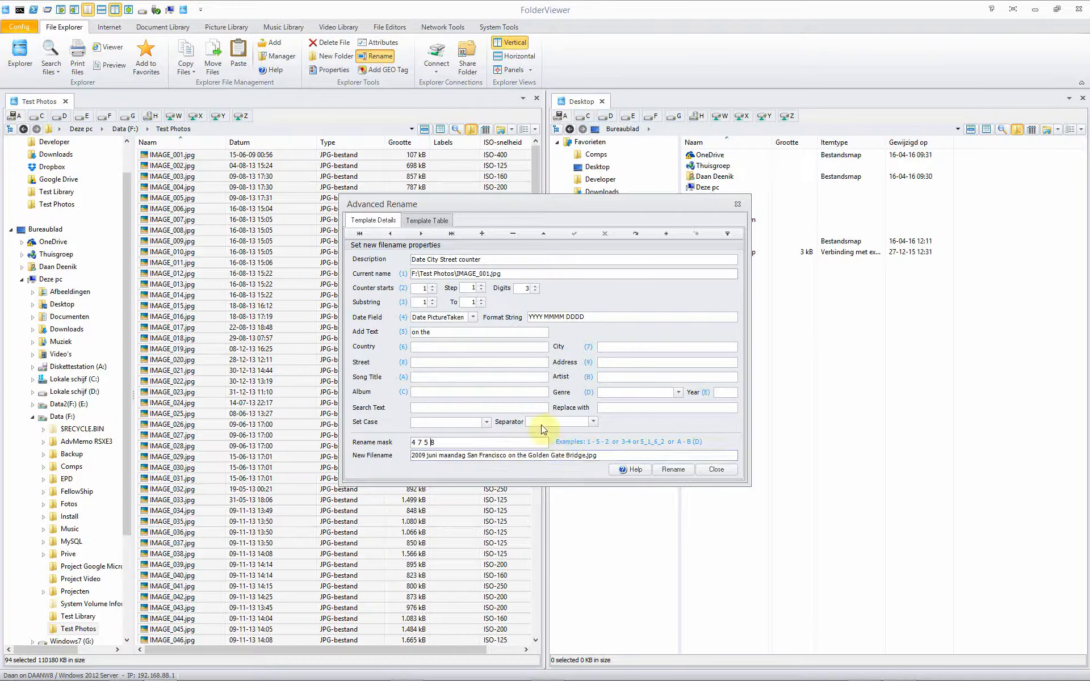
# Append the counter field to the rename mask so it reads 4 7 5 8 2.
pyautogui.click(448, 440)
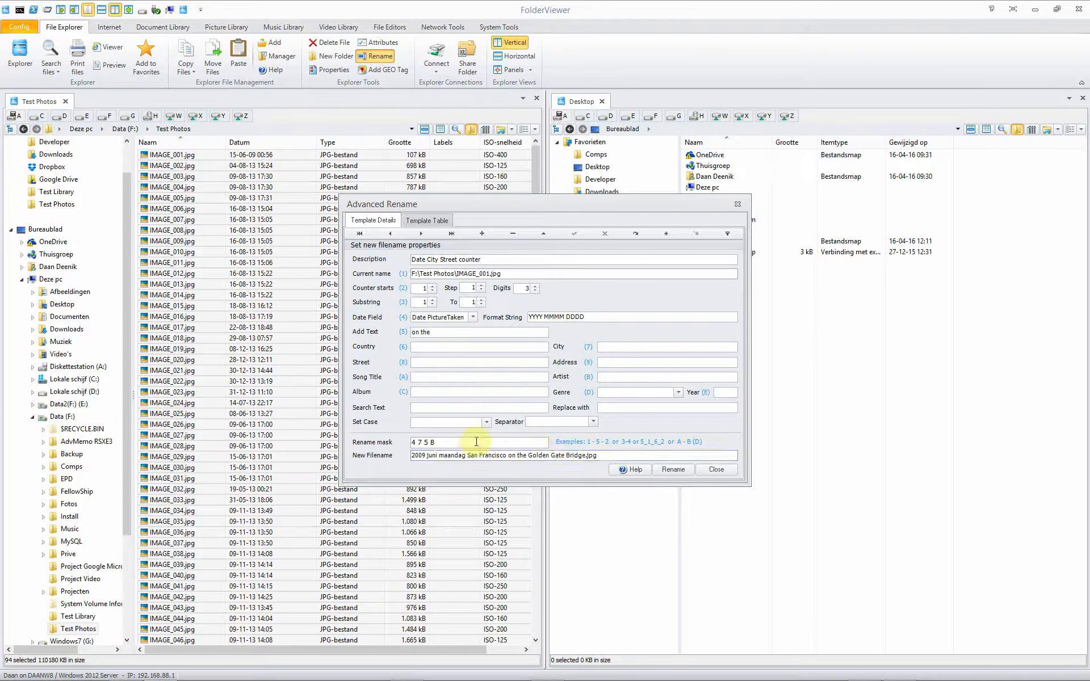
pyautogui.write('2')
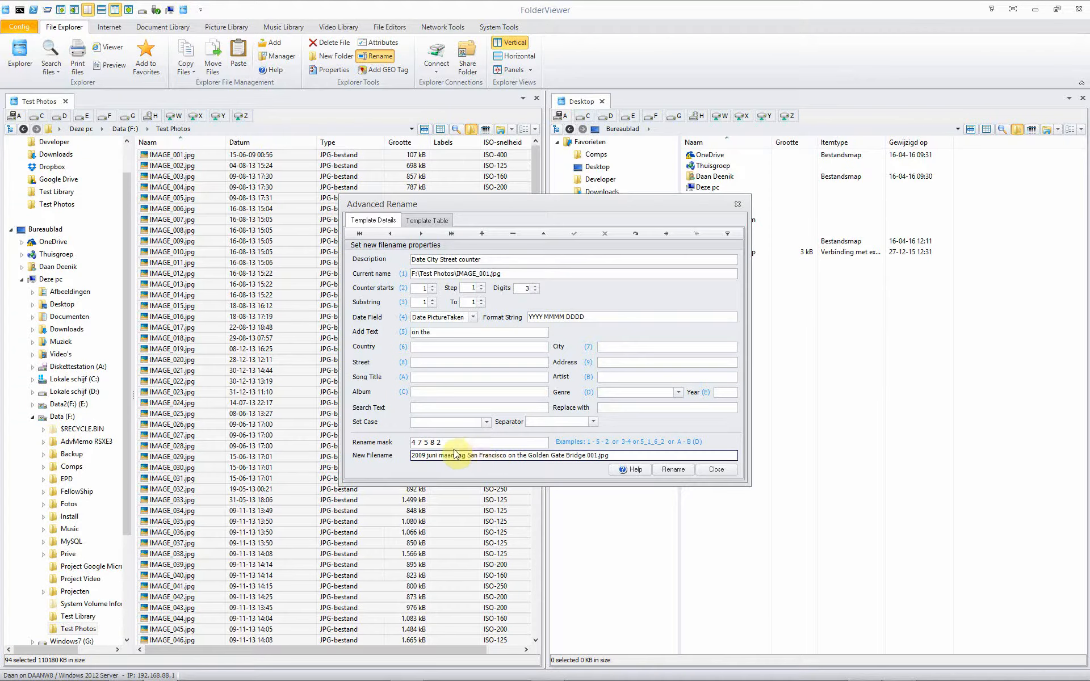
pyautogui.click(438, 334)
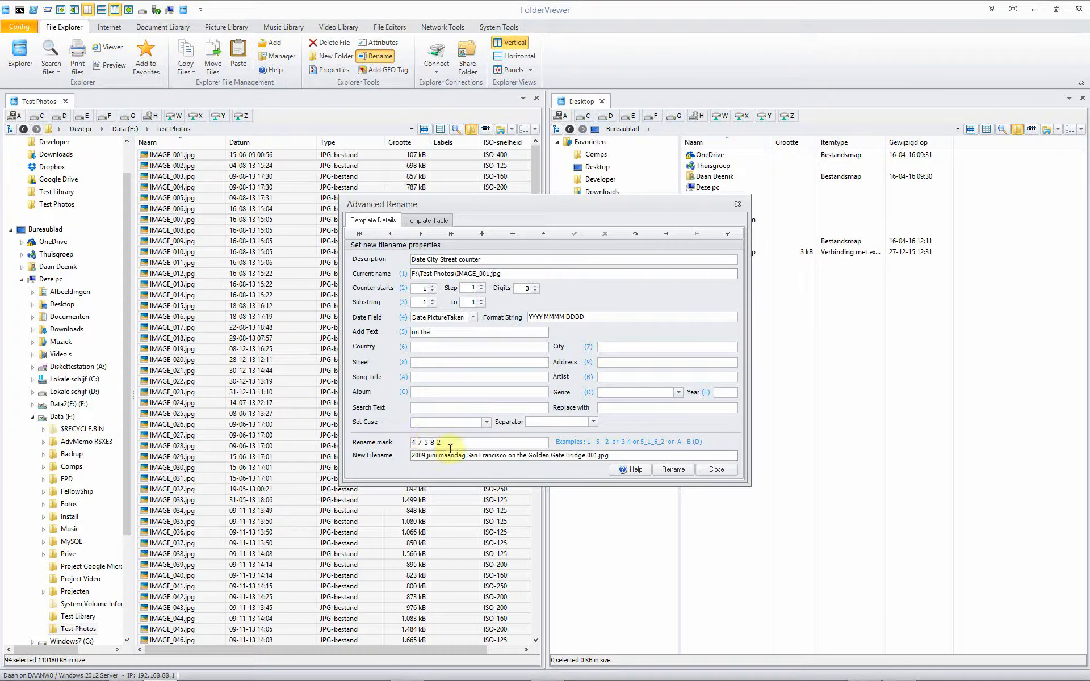
pyautogui.click(528, 456)
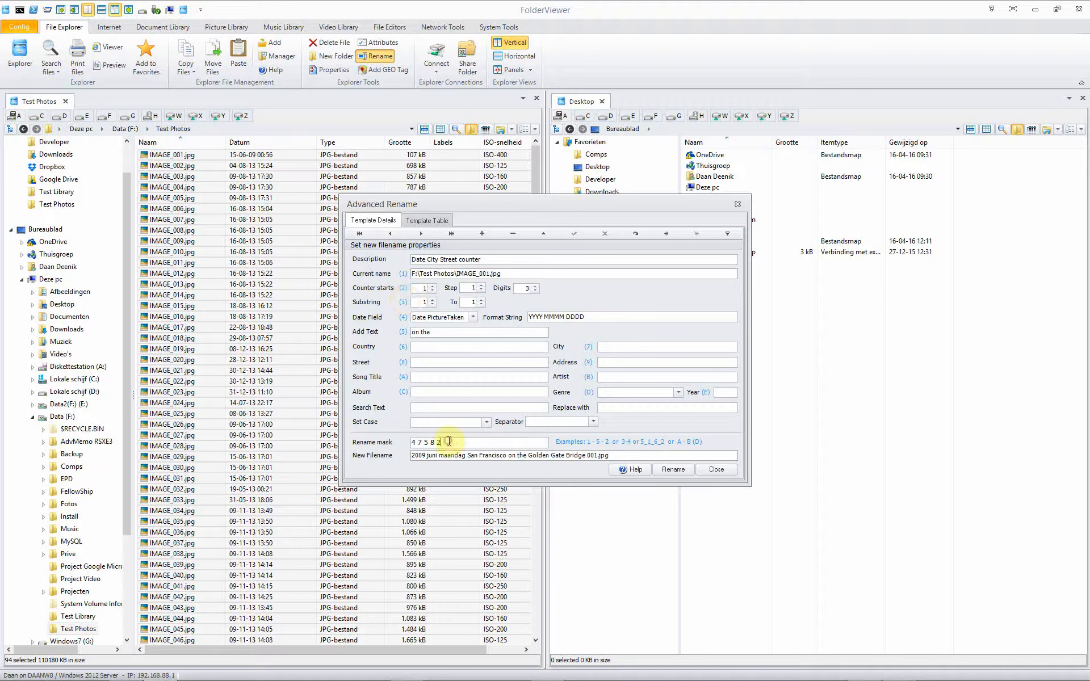
# Set the counter digits to 4 and wrap DDDD in parentheses in the format string.
pyautogui.click(536, 286)
pyautogui.click(535, 285)
pyautogui.click(536, 286)
pyautogui.click(536, 285)
pyautogui.click(536, 291)
pyautogui.click(537, 291)
pyautogui.click(536, 291)
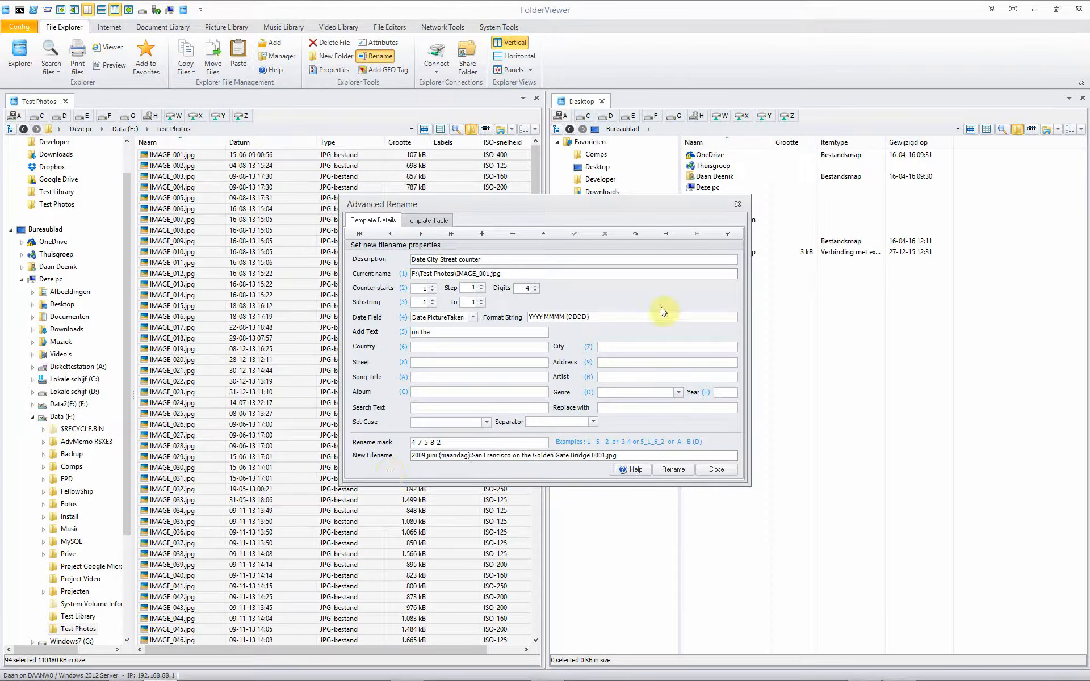
# Rename the selected photos with the template, skipping the Thumbs.db system file, and close the dialog.
pyautogui.click(660, 469)
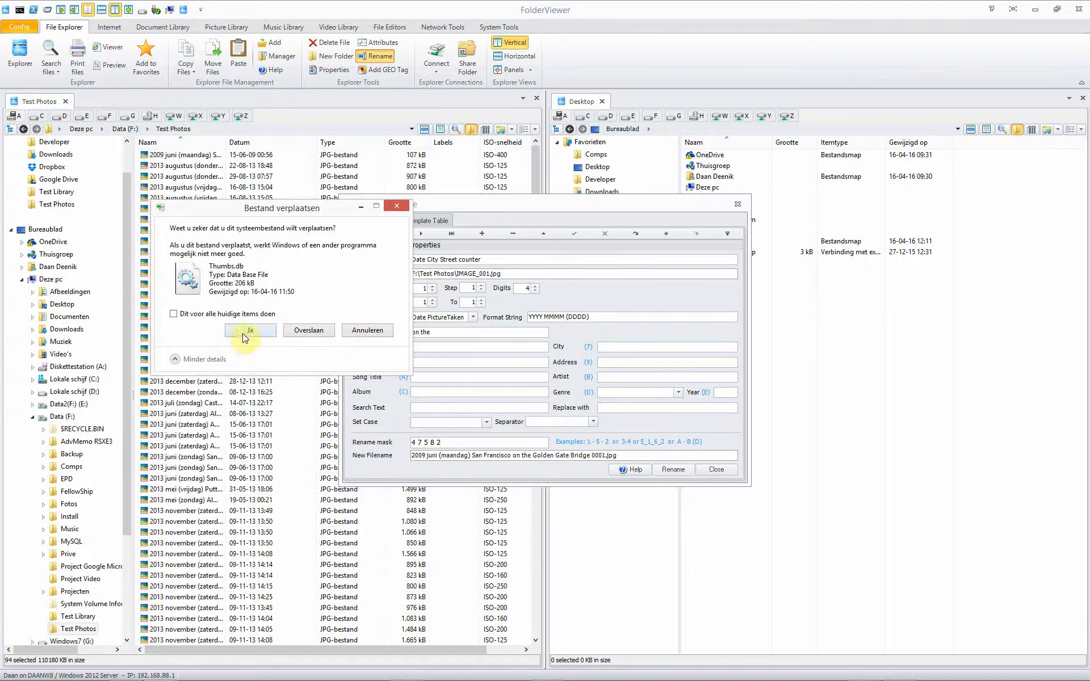
pyautogui.click(305, 332)
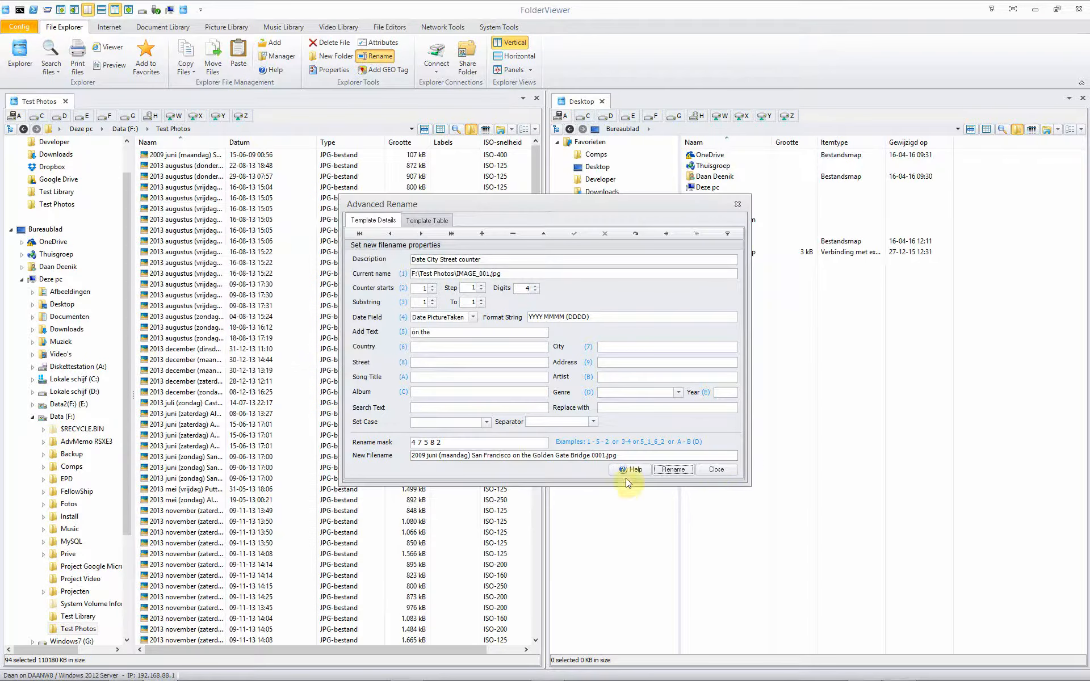
pyautogui.click(715, 469)
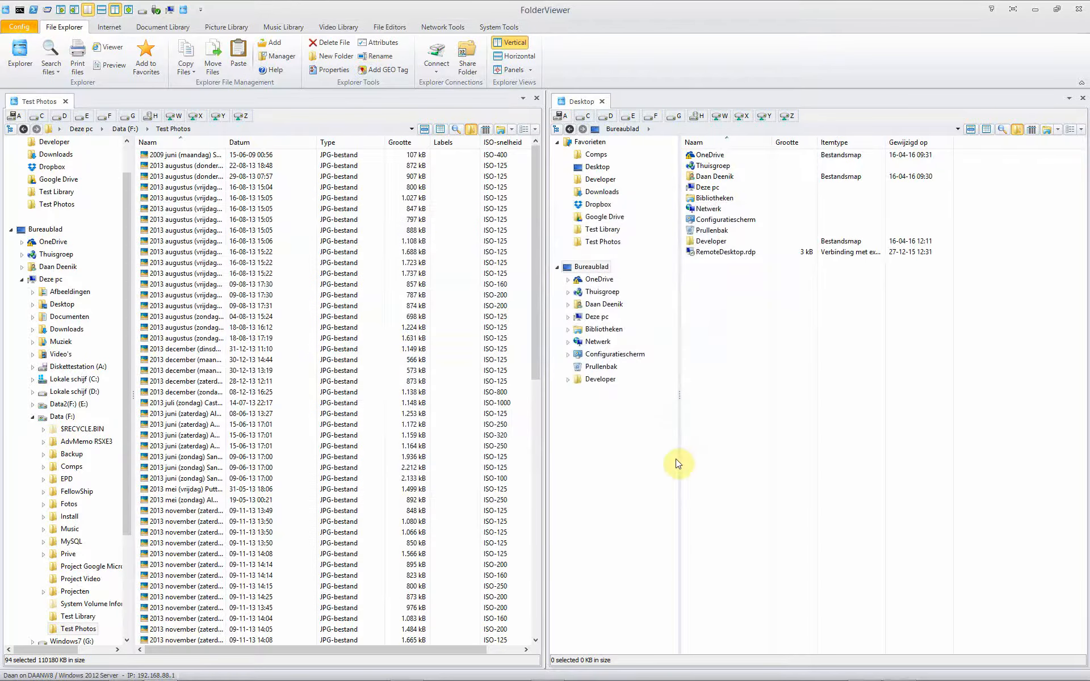
# Widen the name column and open the first renamed photo in the image viewer.
pyautogui.moveTo(226, 142); pyautogui.dragTo(399, 140)
pyautogui.click(352, 154)
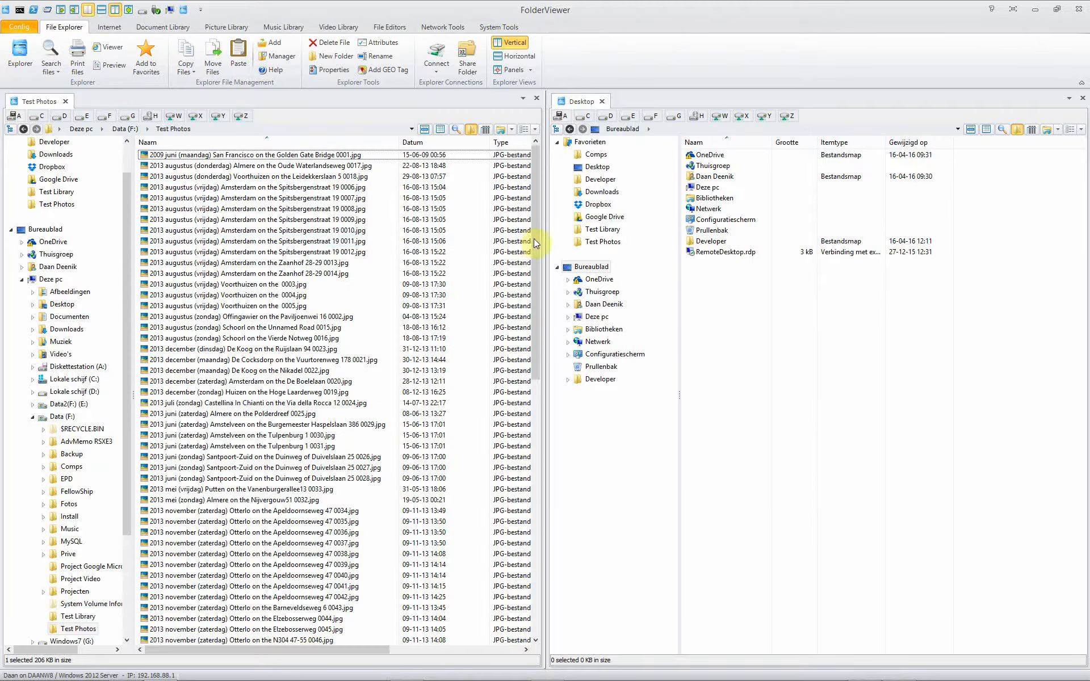
pyautogui.moveTo(534, 238); pyautogui.dragTo(548, 210)
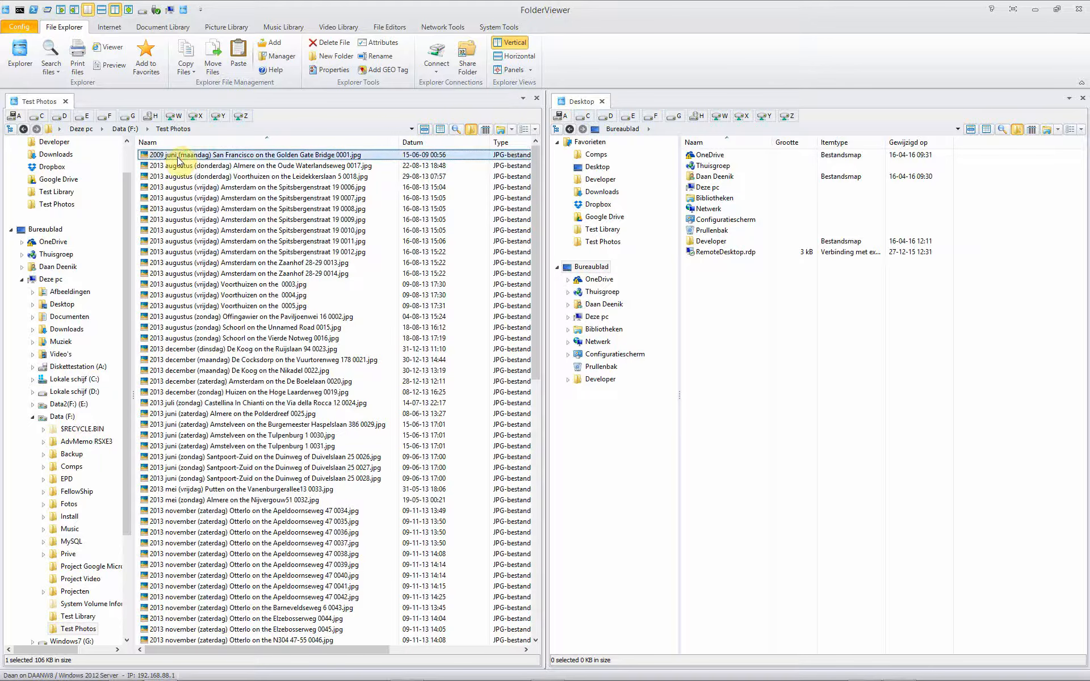
pyautogui.click(111, 50)
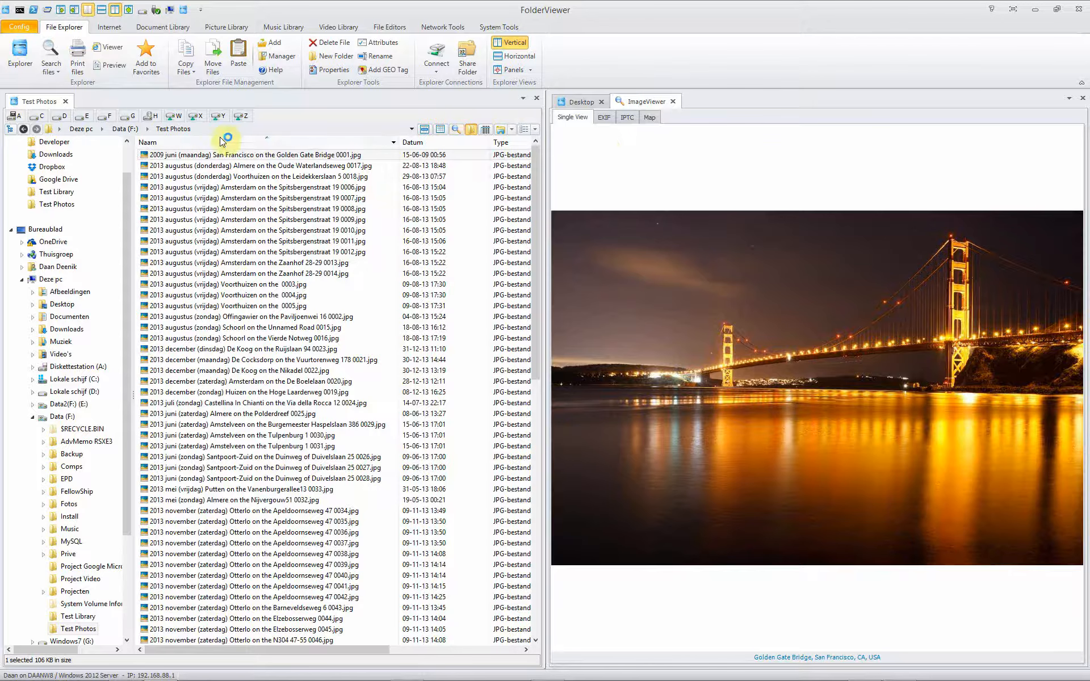
# Inspect the selected photo's EXIF and IPTC metadata.
pyautogui.click(230, 156)
pyautogui.click(576, 118)
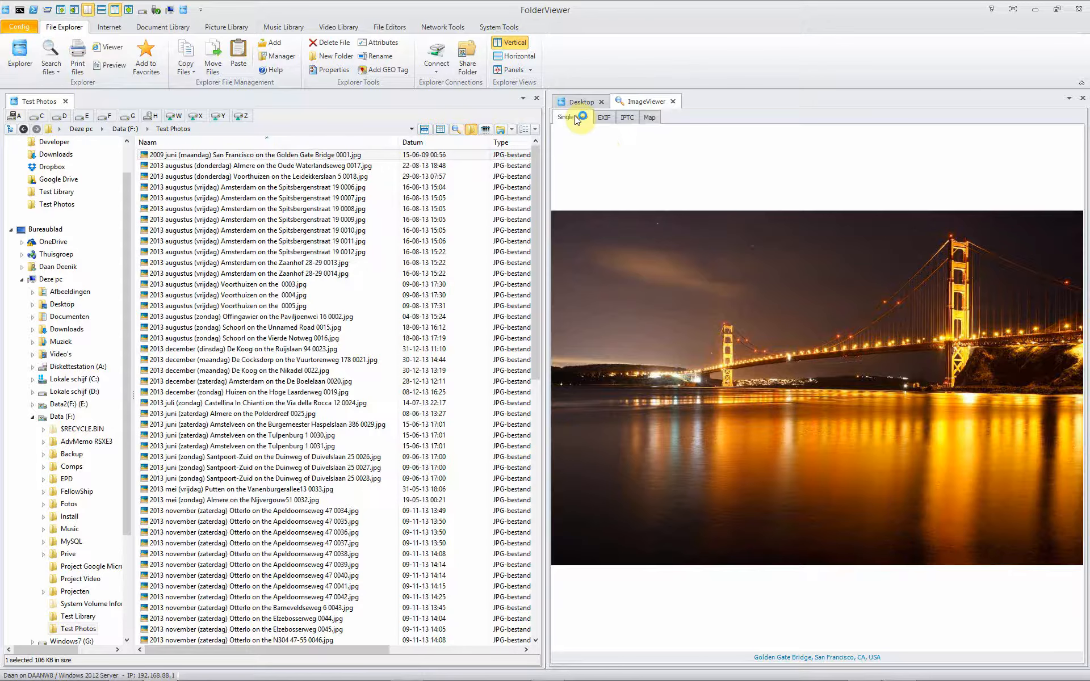
pyautogui.click(603, 118)
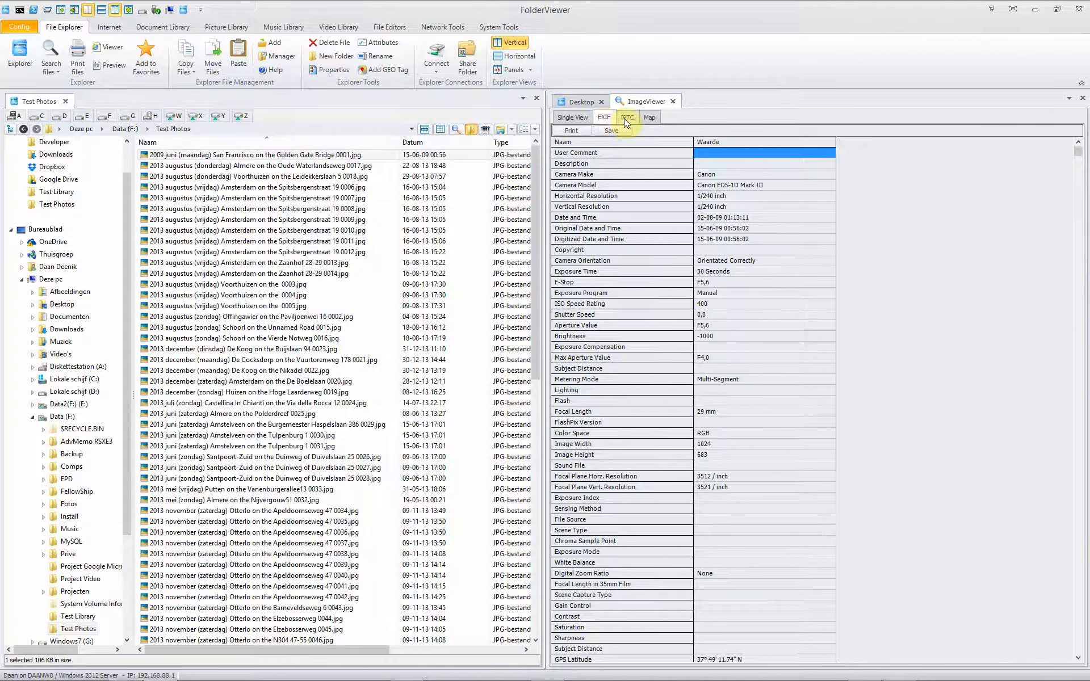
pyautogui.click(626, 117)
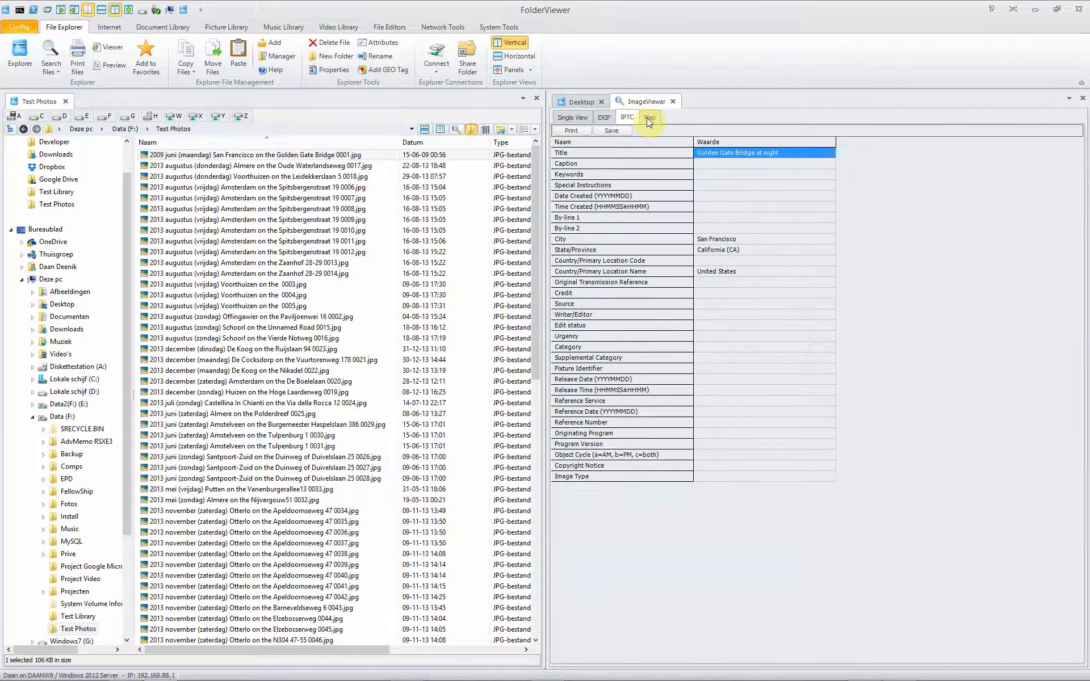
# Examine the photo's location on the map and in Street View.
pyautogui.click(649, 118)
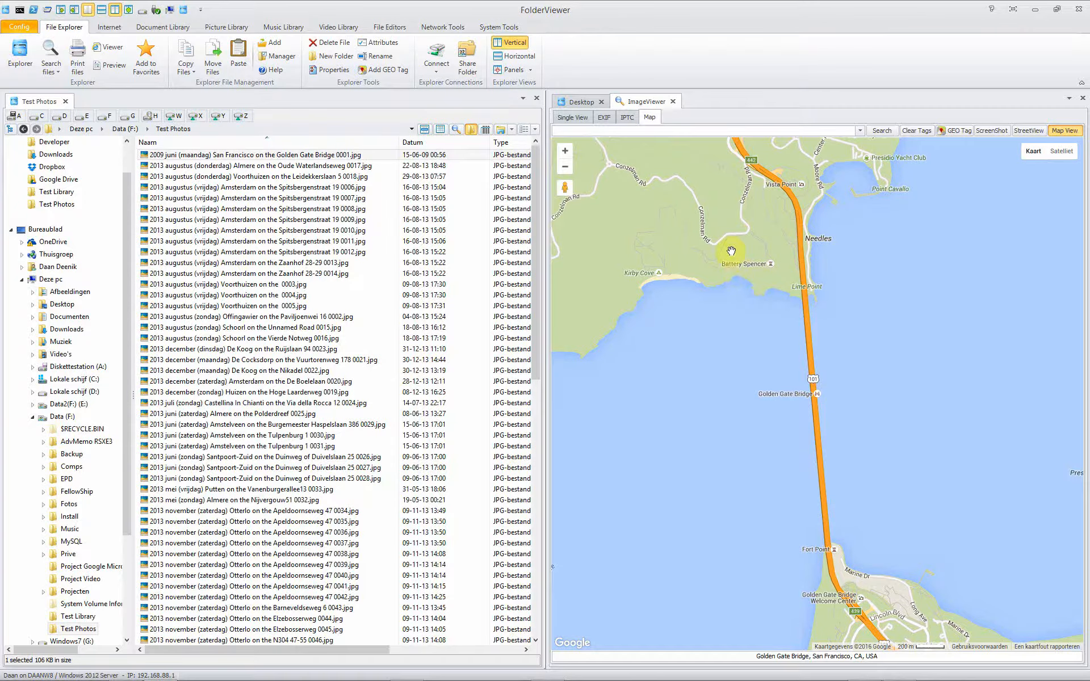
pyautogui.click(1024, 137)
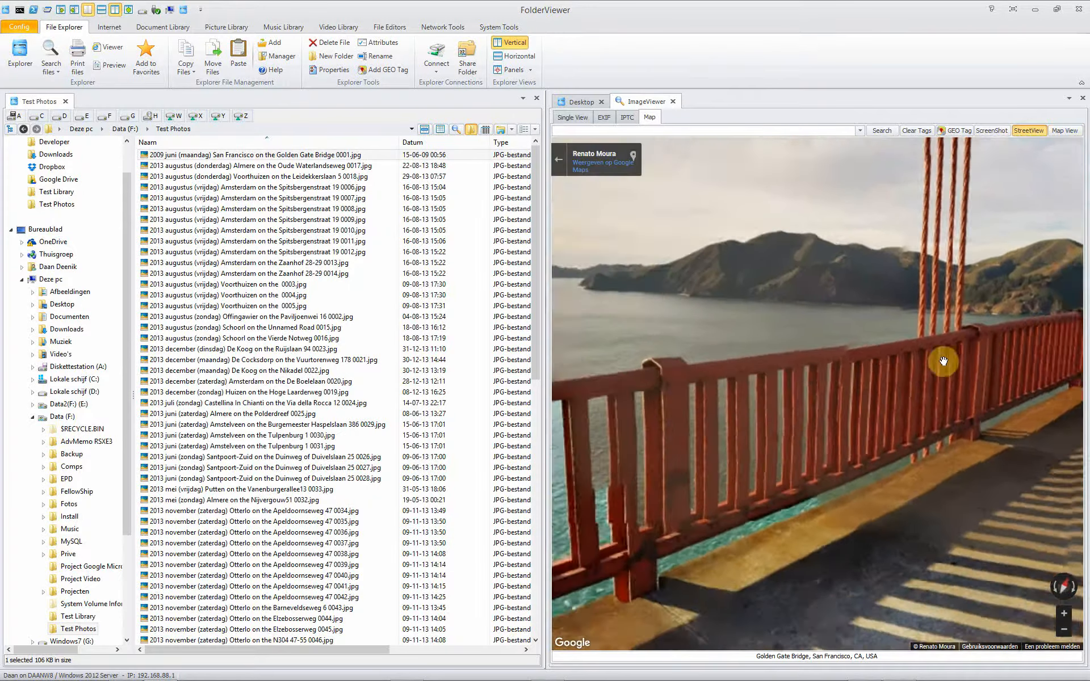
pyautogui.moveTo(943, 361); pyautogui.dragTo(698, 370)
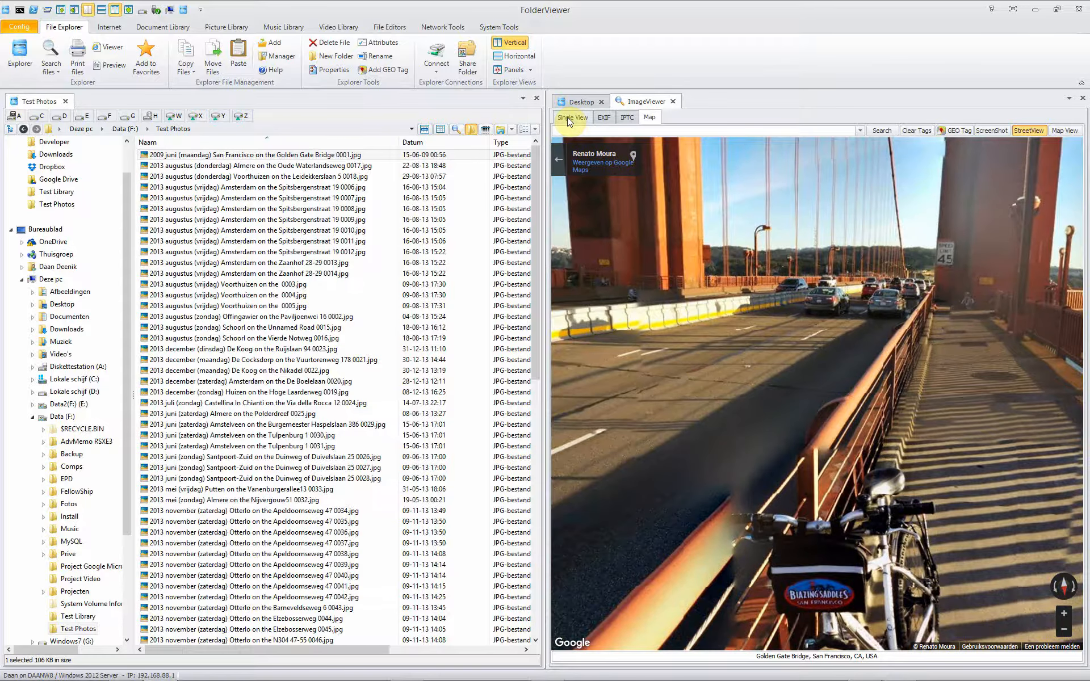
pyautogui.click(1064, 130)
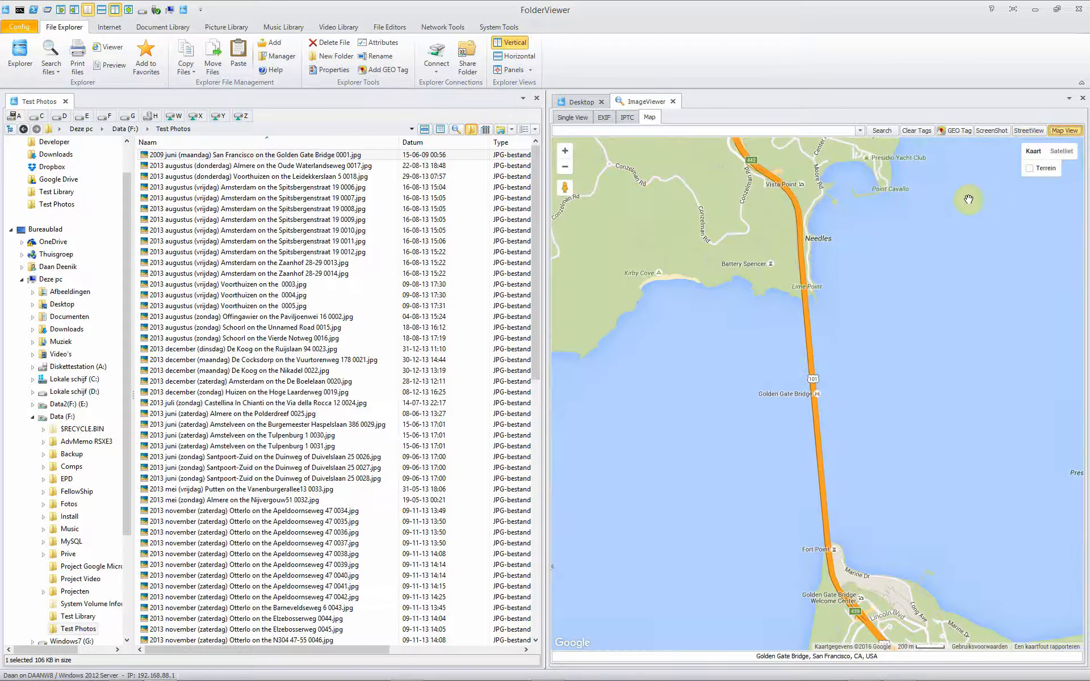